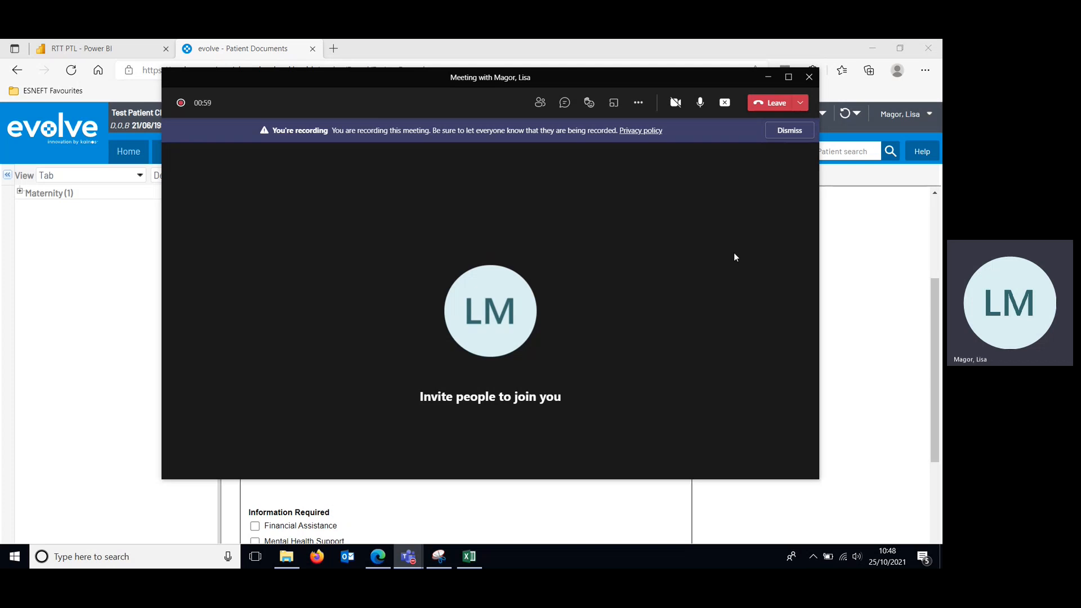
Minimise the meeting window and choose review phase 1 in the Clinical Prioritisation form.
left_click(769, 79)
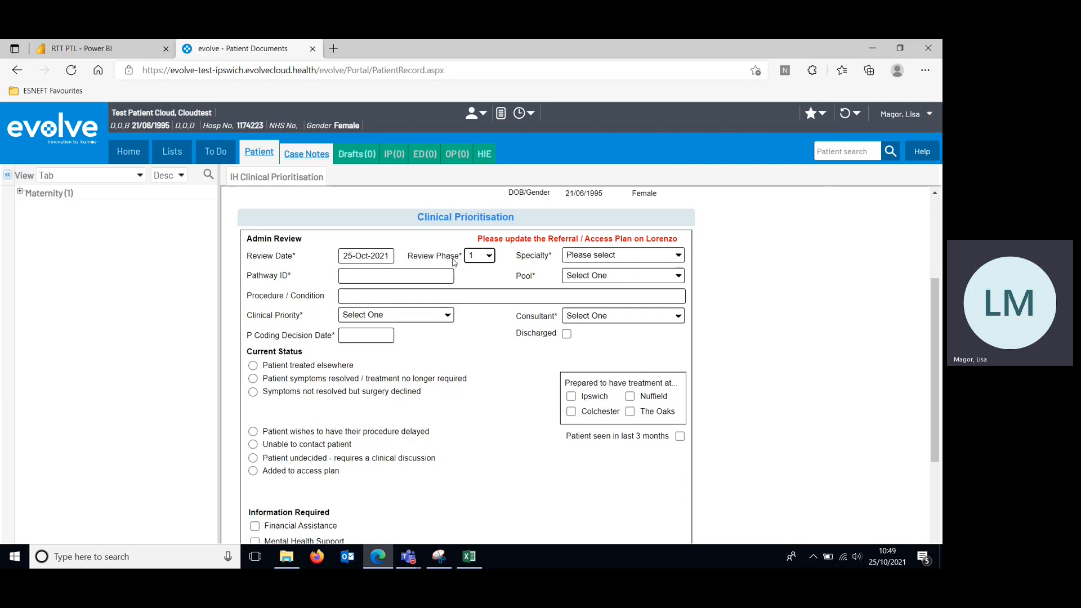
left_click(489, 257)
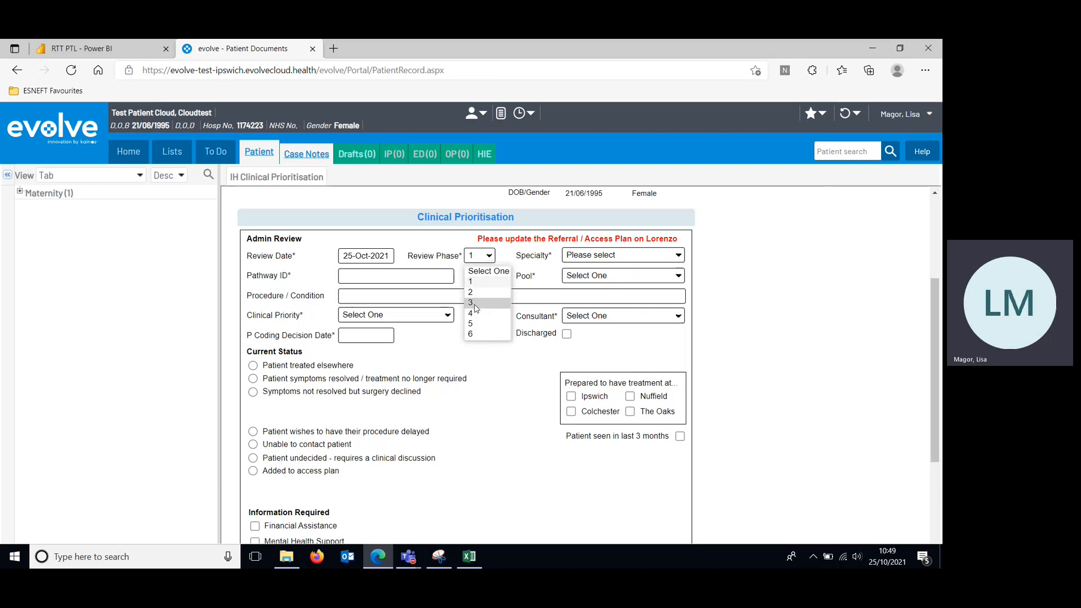
left_click(471, 282)
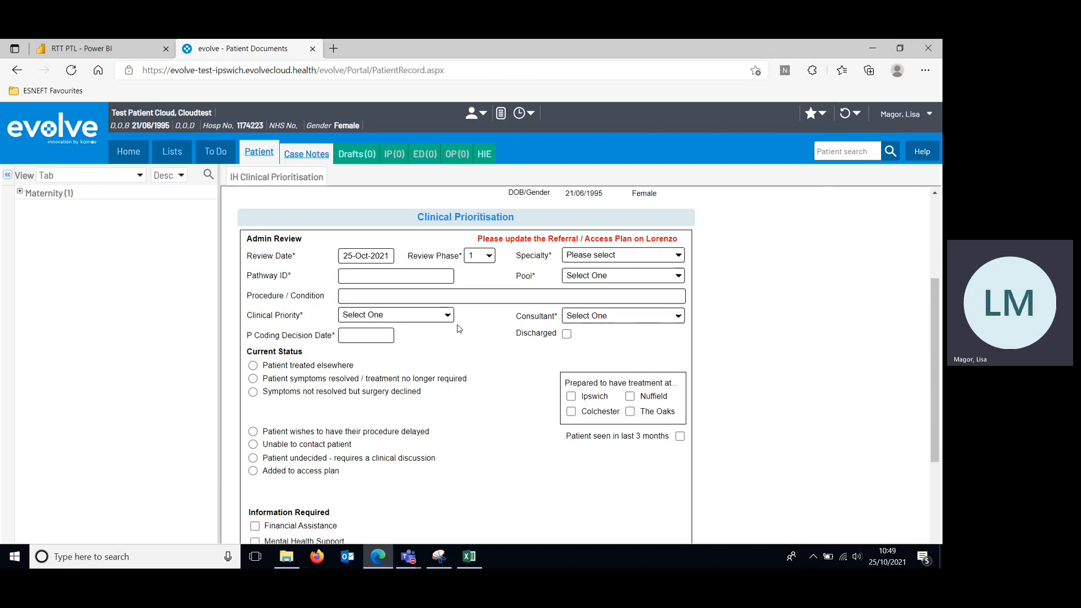
Set the specialty to Colo-rectal and choose the responsible consultant.
left_click(593, 258)
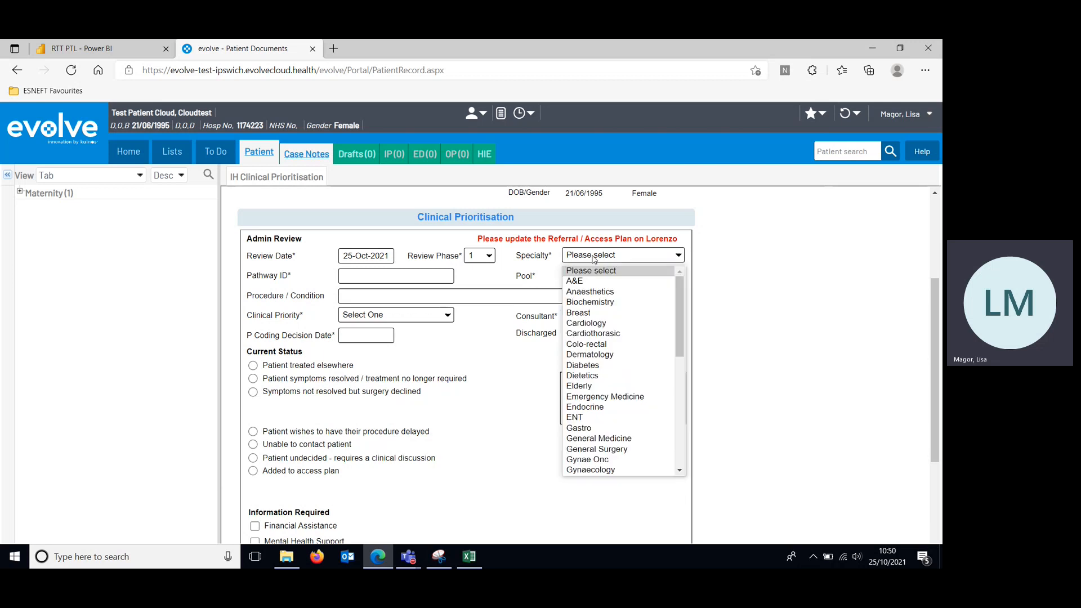
left_click(591, 345)
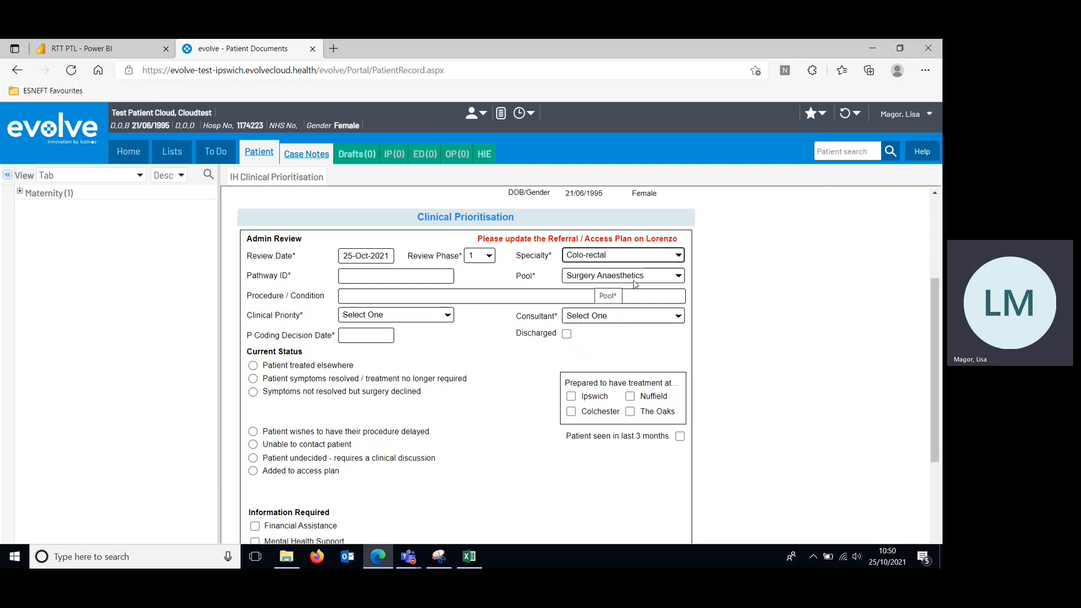
left_click(624, 317)
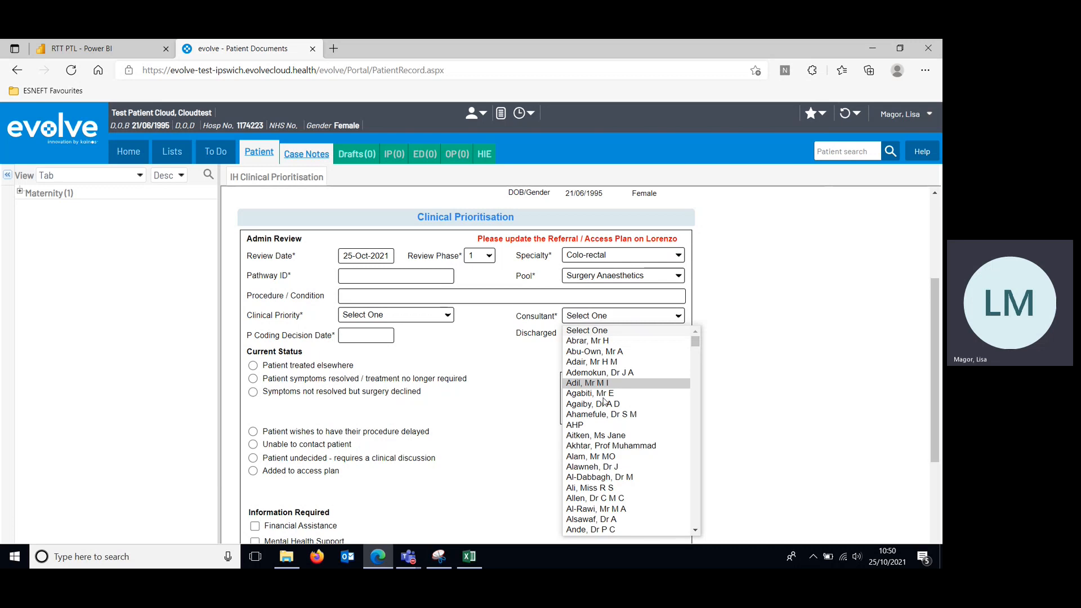
scroll(604, 401, "down", 4)
scroll(601, 419, "down", 6)
scroll(602, 419, "down", 6)
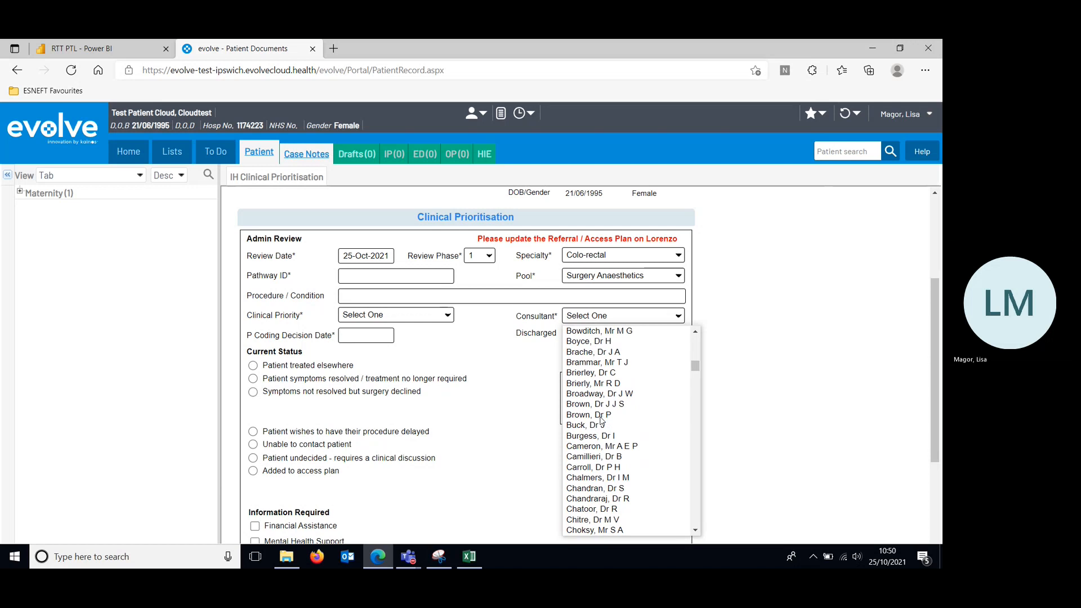
left_click(602, 446)
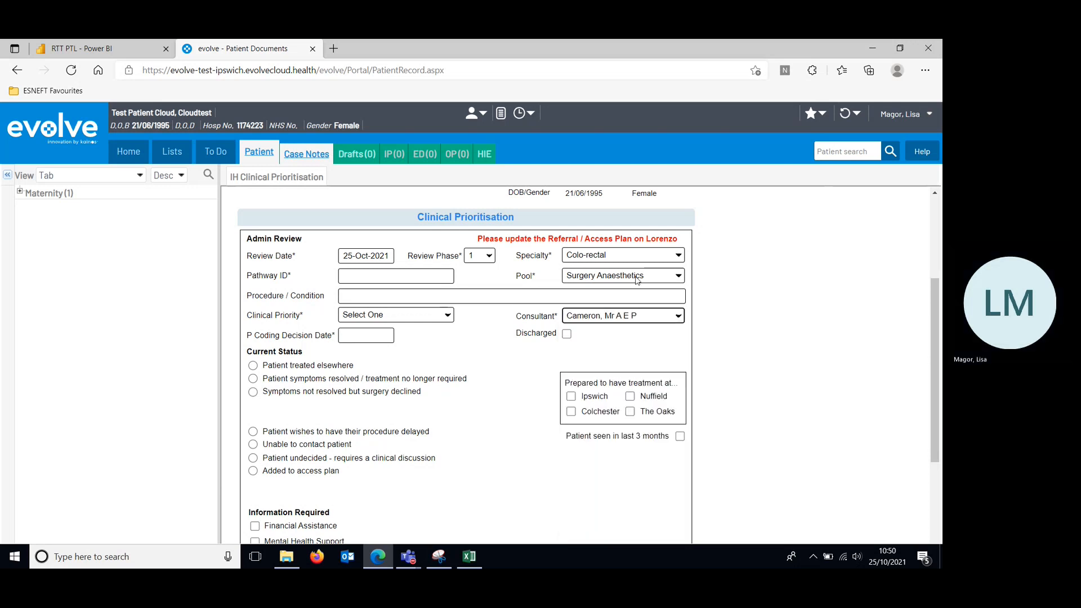
Paste the patient's pathway ID and enter "hernia" as the procedure / condition.
left_click(373, 277)
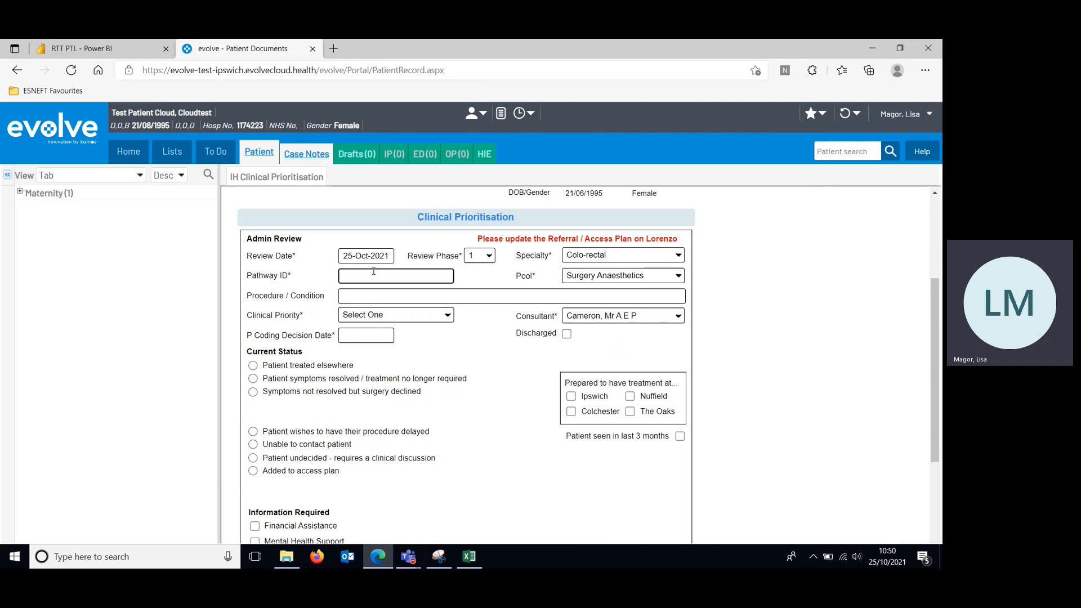
key("ctrl+v")
left_click(352, 295)
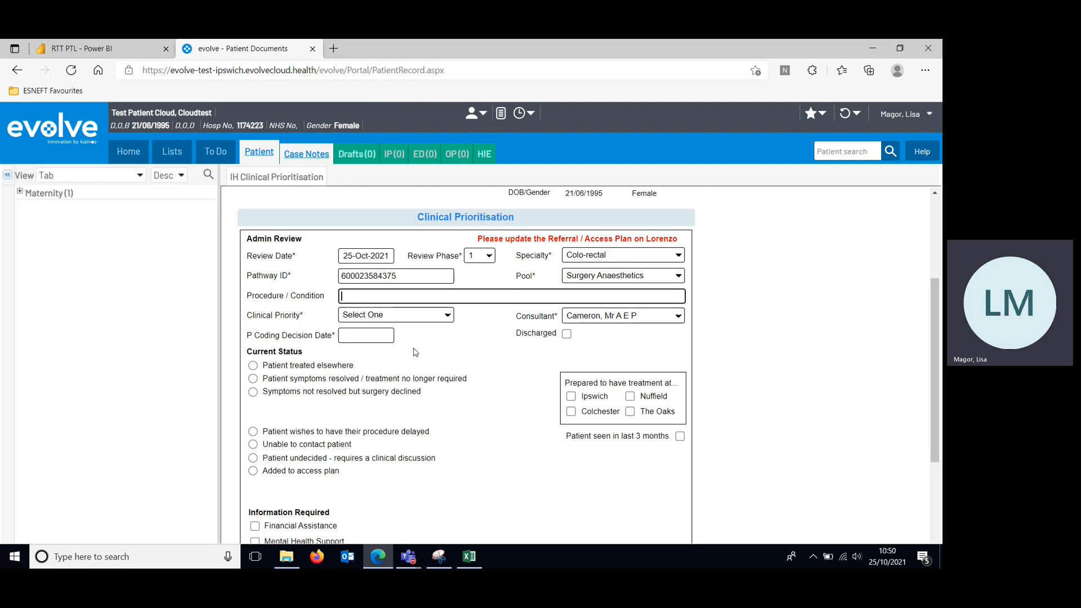
type("hernia")
Set the clinical priority to Routine and the P coding decision date to 25-Oct-2021.
left_click(402, 318)
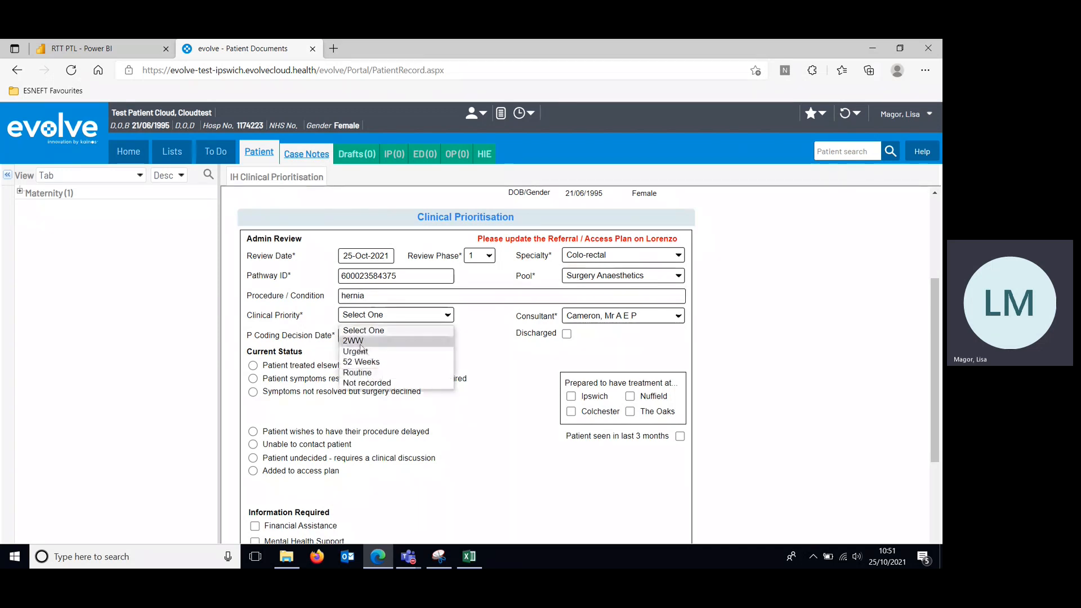
left_click(363, 374)
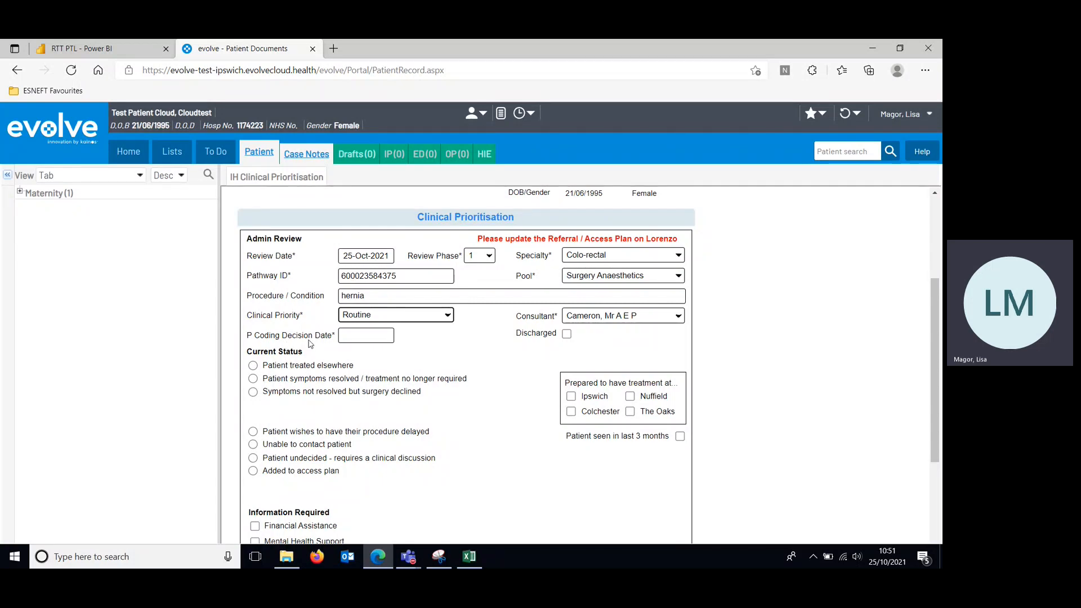
left_click(366, 336)
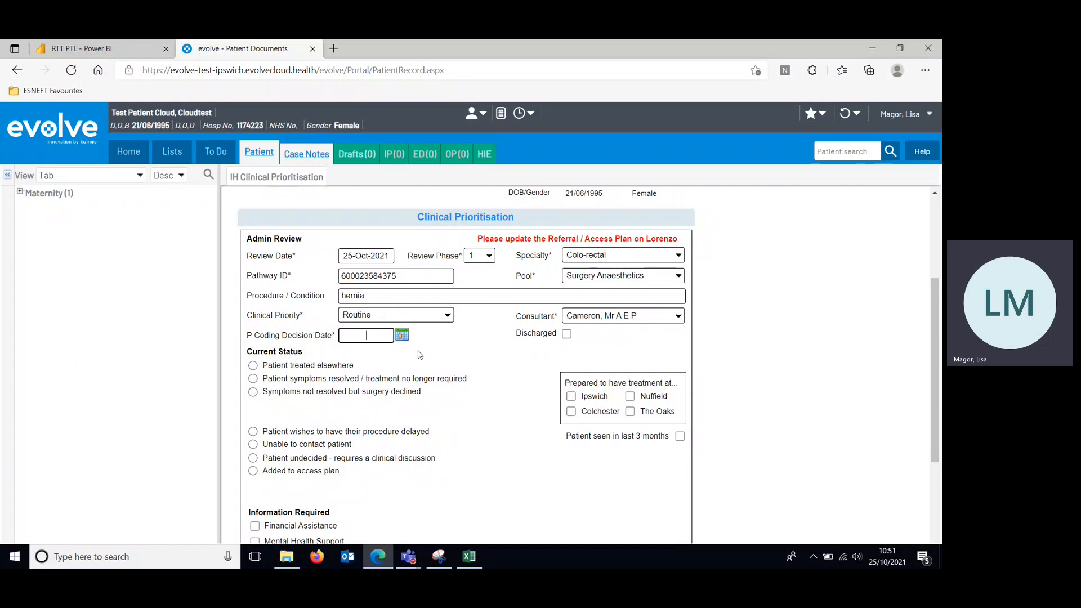
left_click(402, 335)
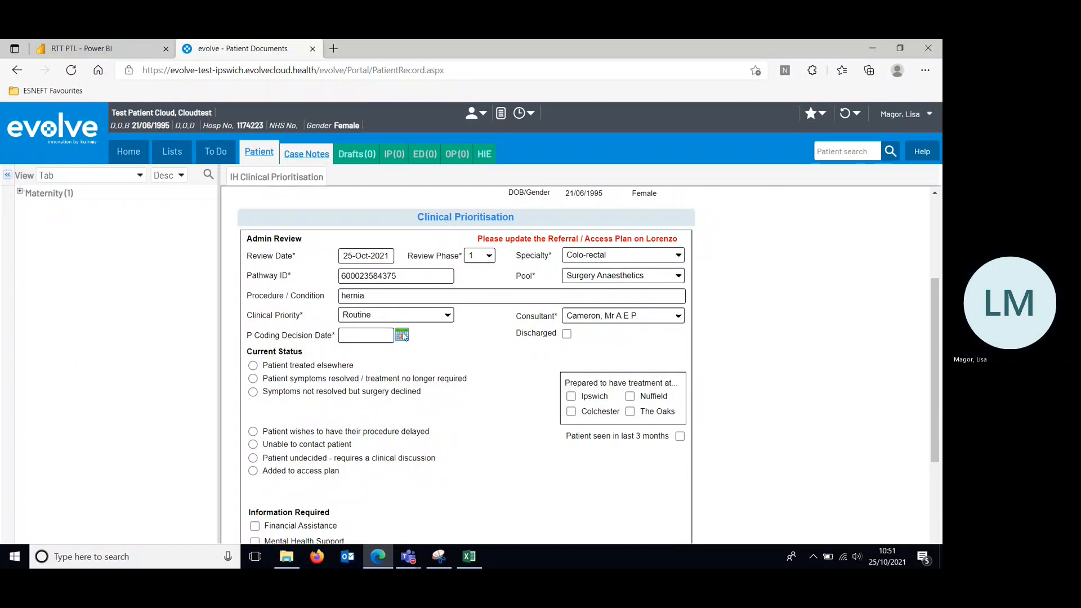
left_click(361, 426)
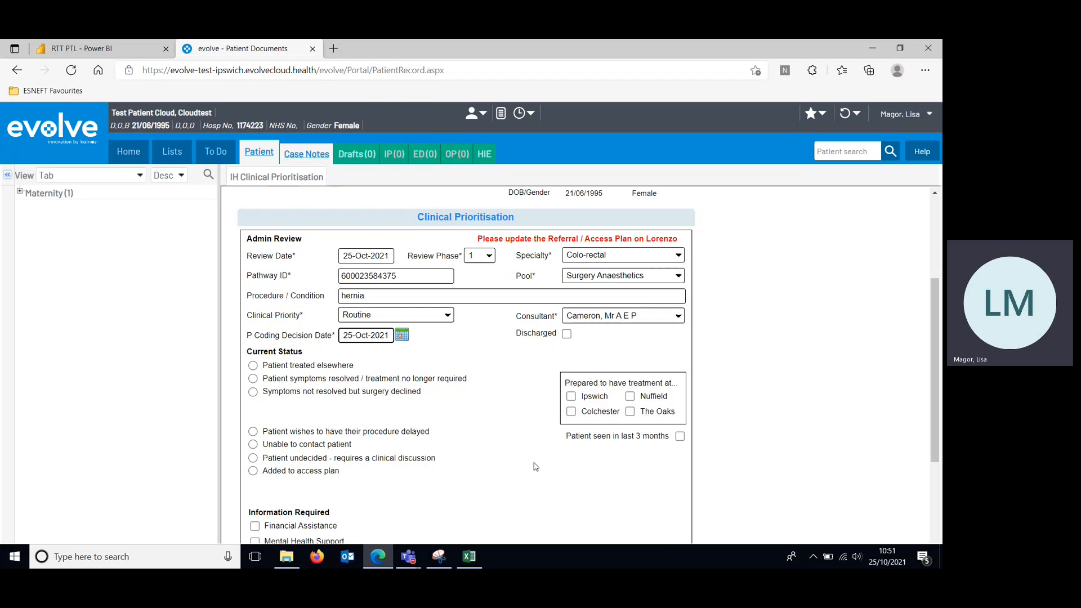
Mark the patient as added to access plan, seen in the last 3 months, and prepared for treatment at Ipswich and Nuffield.
scroll(535, 466, "down", 1)
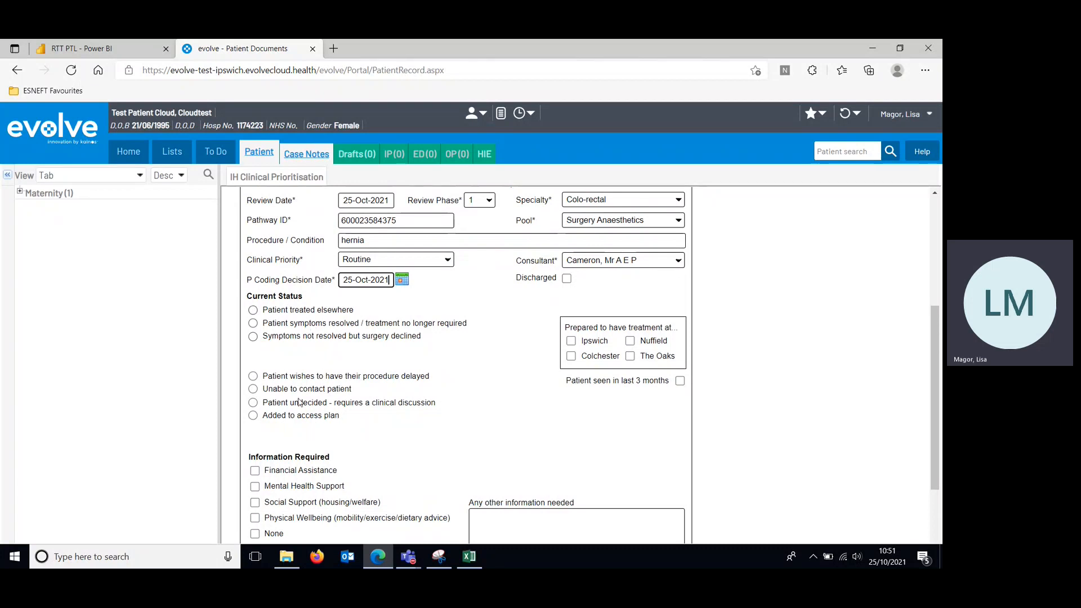
left_click(260, 415)
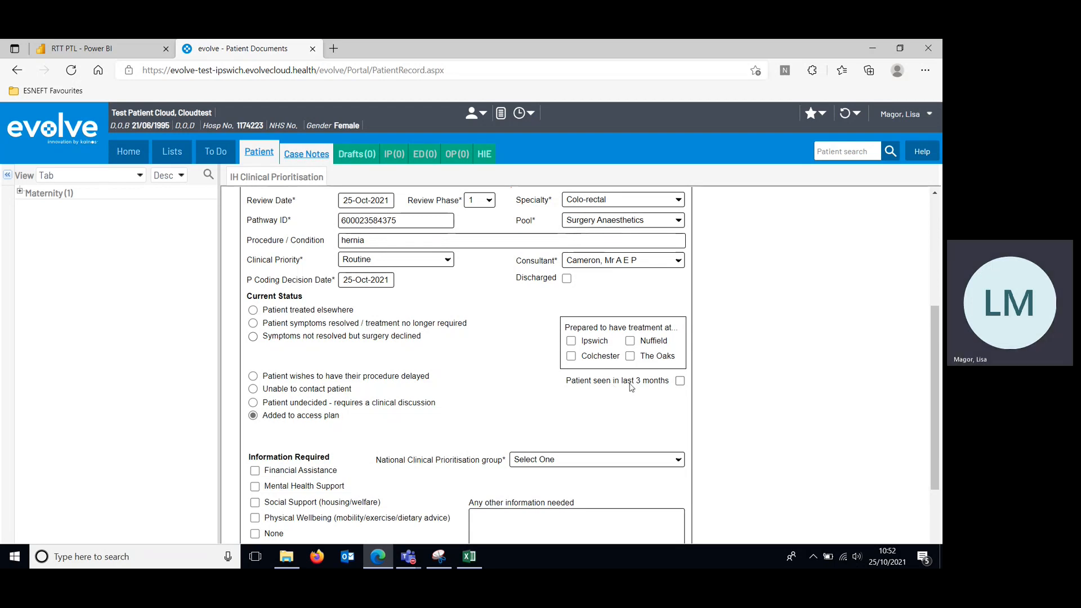
left_click(681, 381)
left_click(571, 341)
left_click(630, 341)
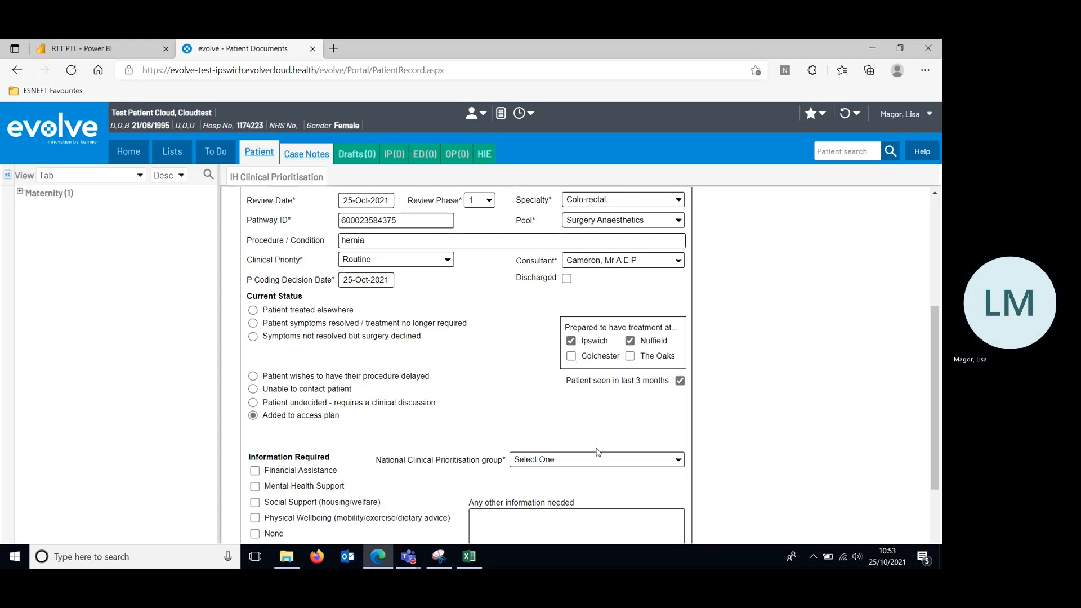
Set the National Clinical Prioritisation group to P4 (> 3 months) and mark Information Required as None.
scroll(597, 433, "down", 1)
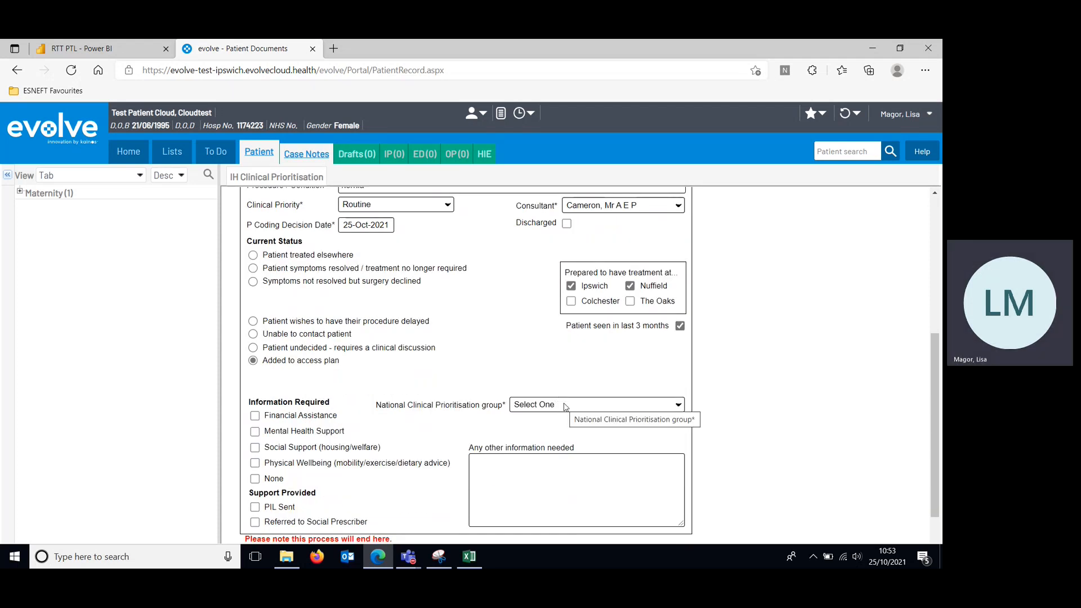
left_click(566, 406)
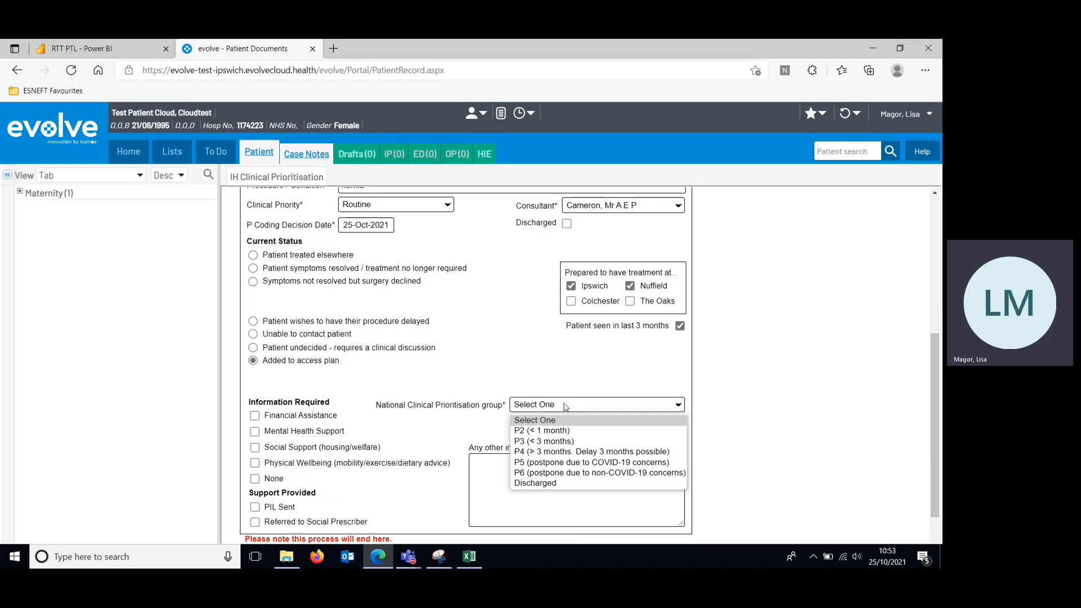
left_click(557, 452)
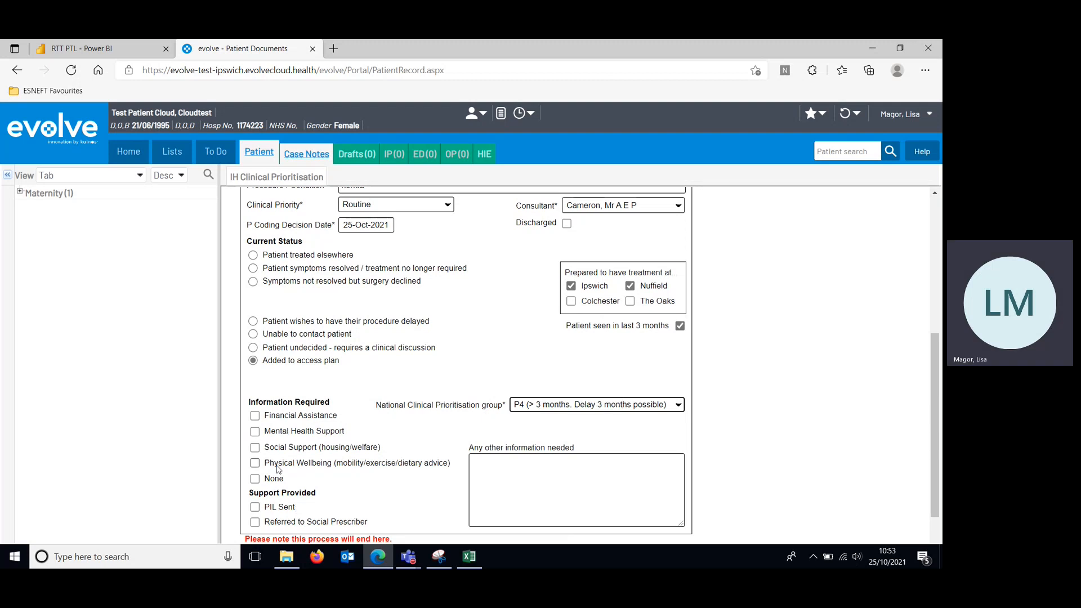
left_click(254, 479)
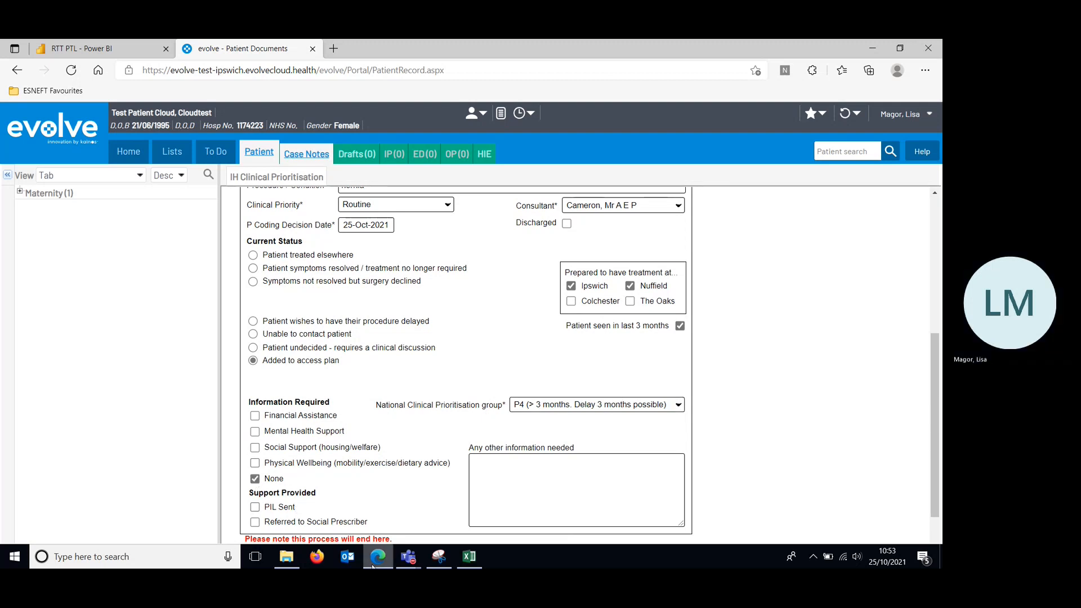
mouse_move(374, 560)
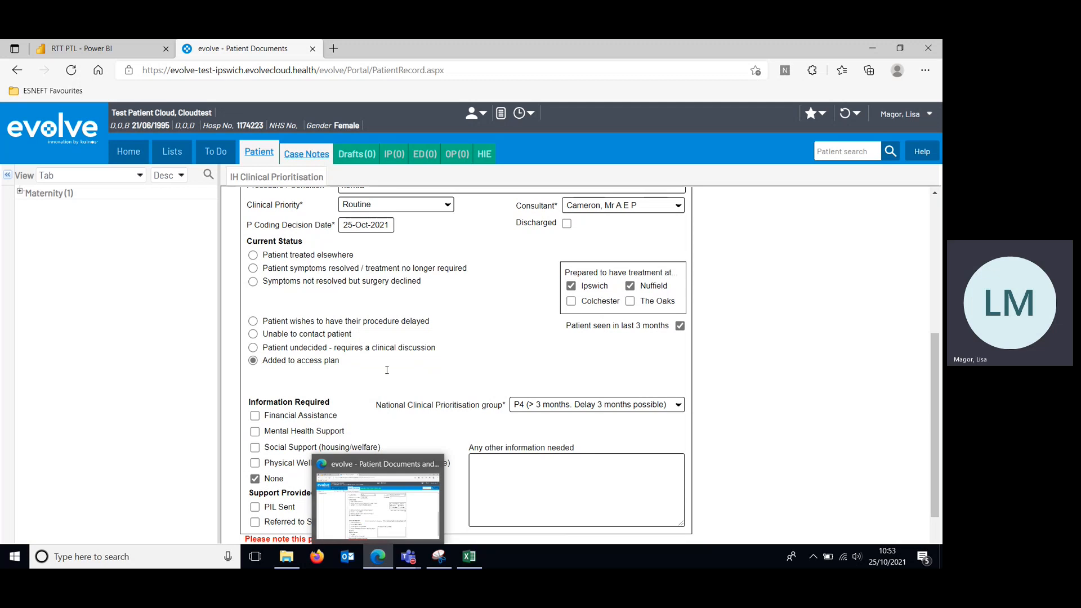
Change the review phase in the Admin Review section to 2.
scroll(387, 370, "down", 2)
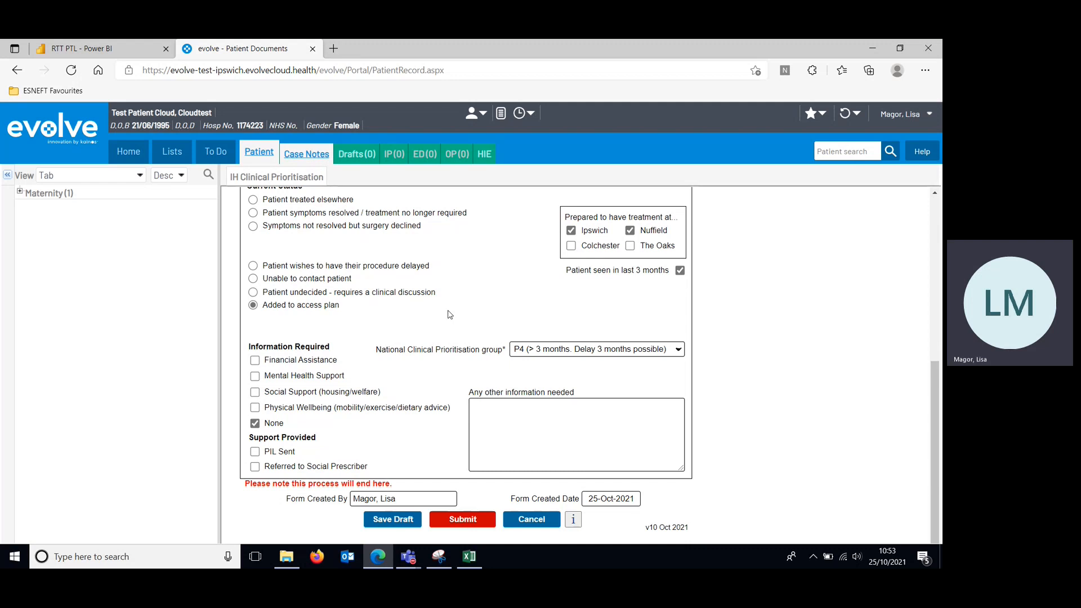
scroll(450, 315, "up", 2)
scroll(450, 314, "up", 2)
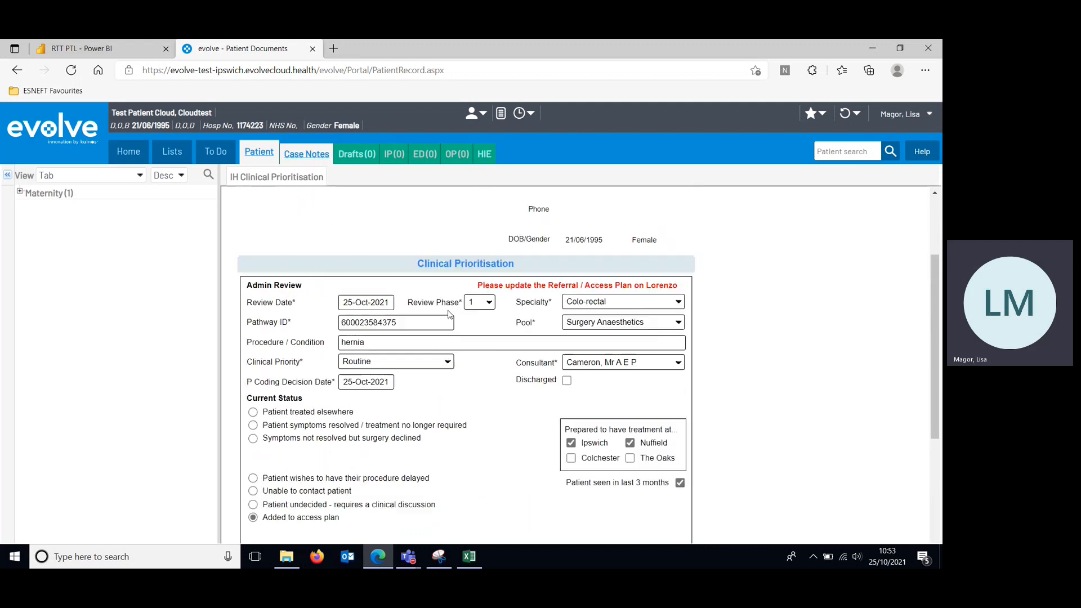
scroll(449, 314, "down", 3)
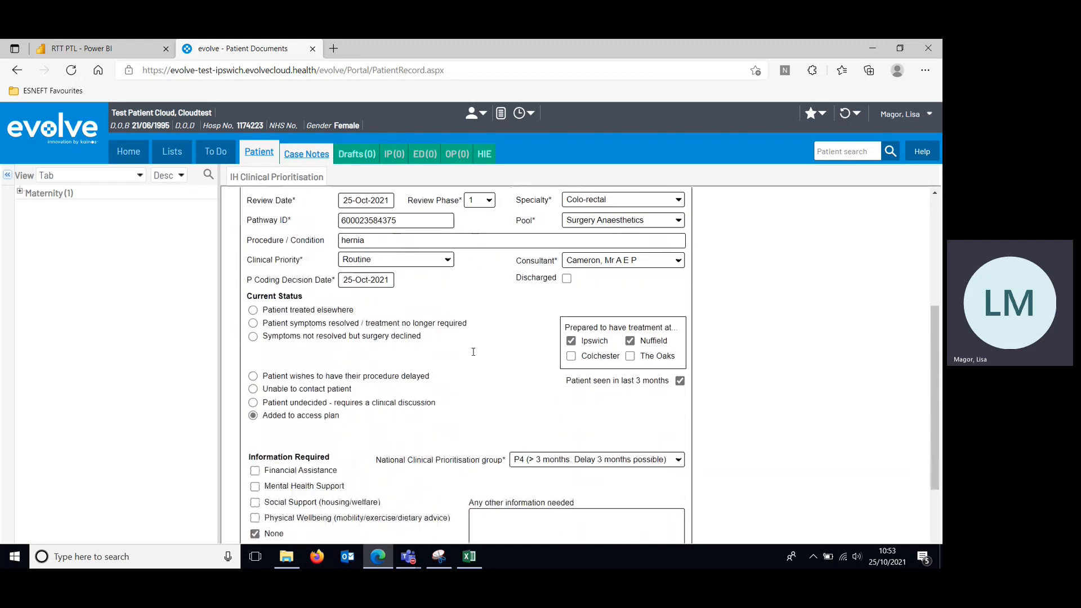
scroll(514, 352, "up", 1)
left_click(484, 202)
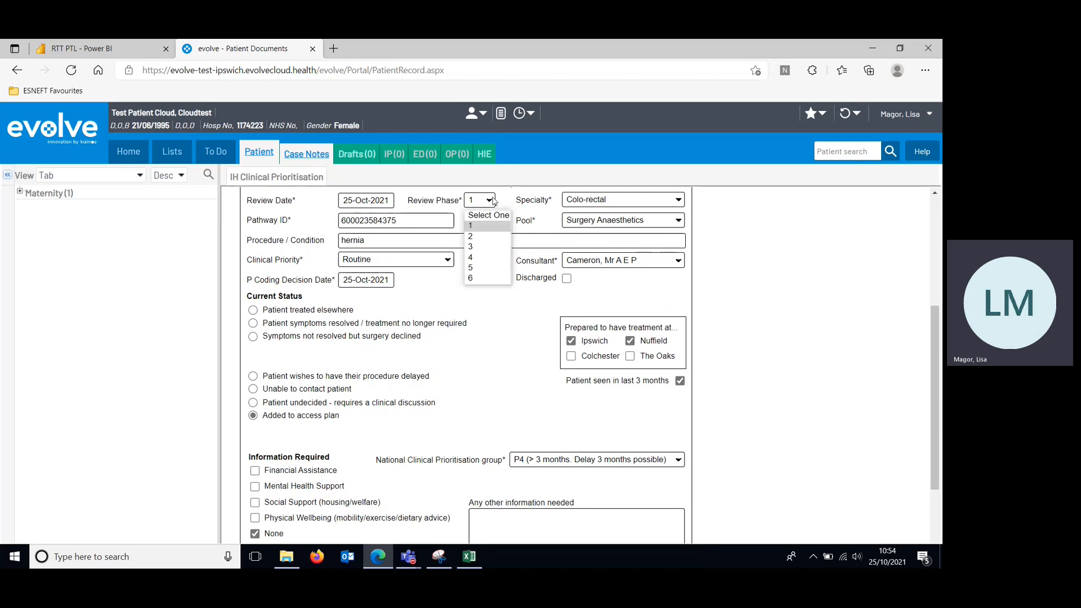
left_click(476, 237)
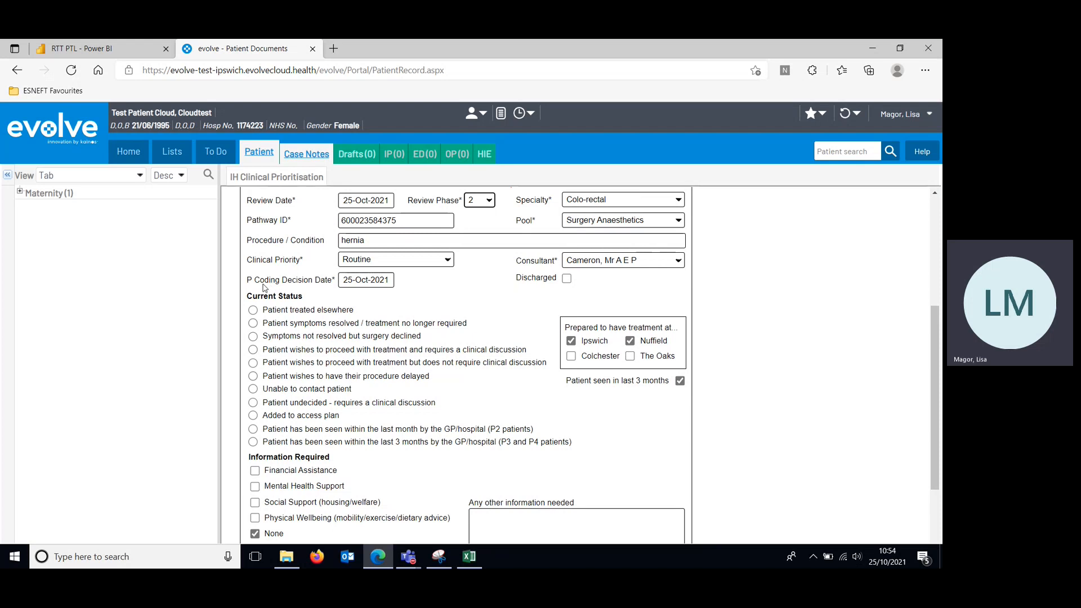
Set the P coding decision date to 14-Oct-2021.
mouse_move(368, 281)
left_click(404, 281)
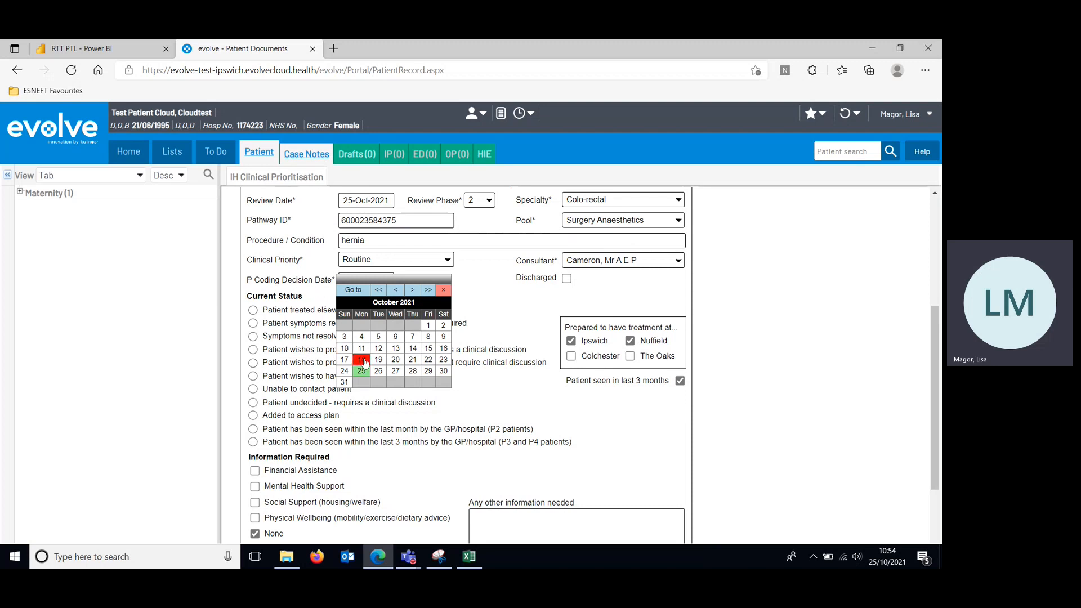
left_click(413, 350)
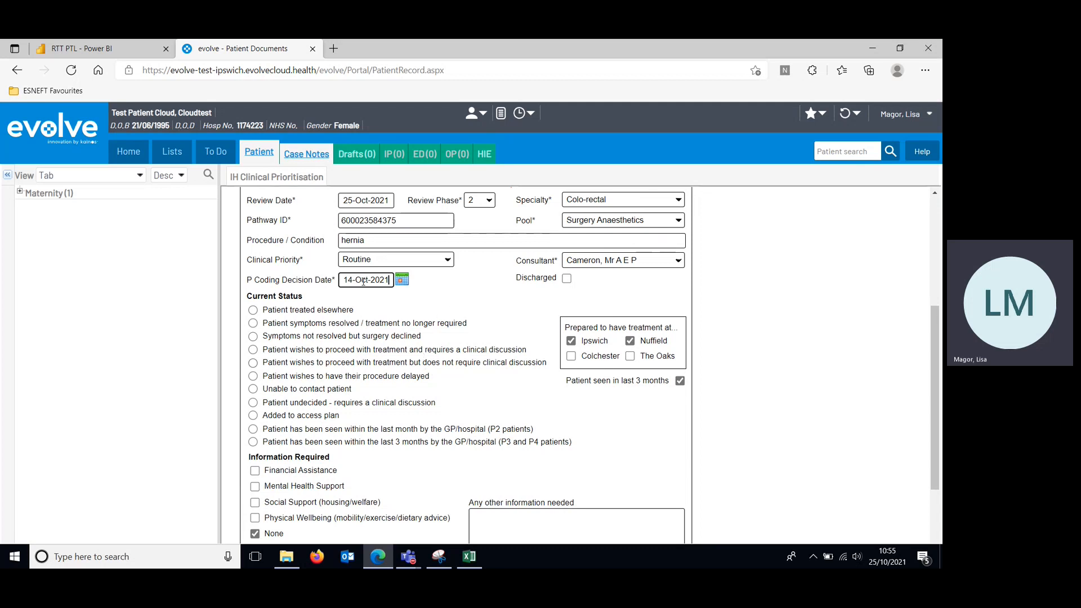
left_click(493, 206)
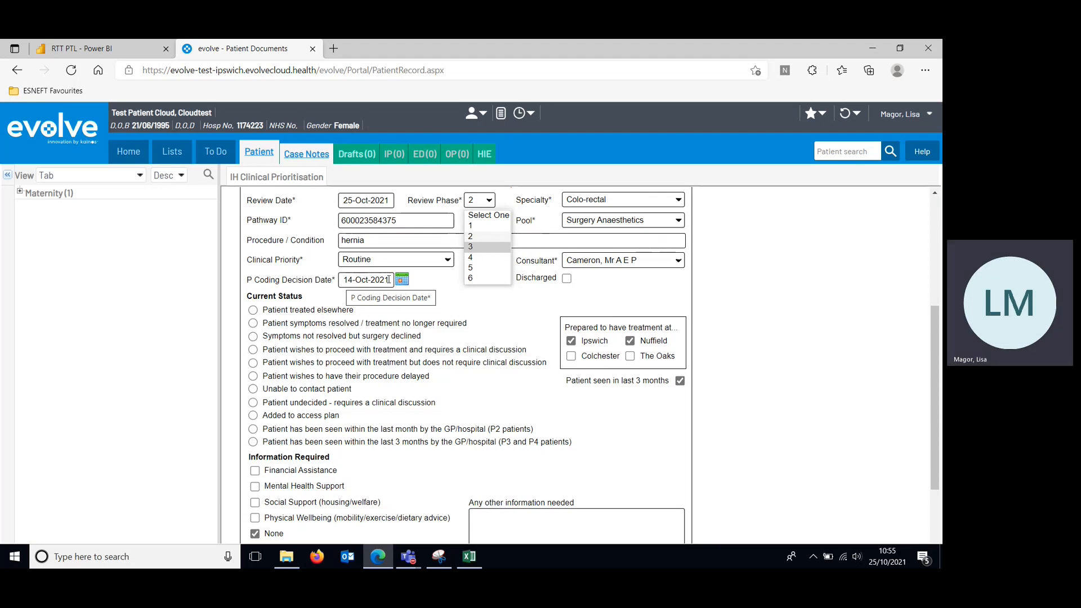
left_click(475, 308)
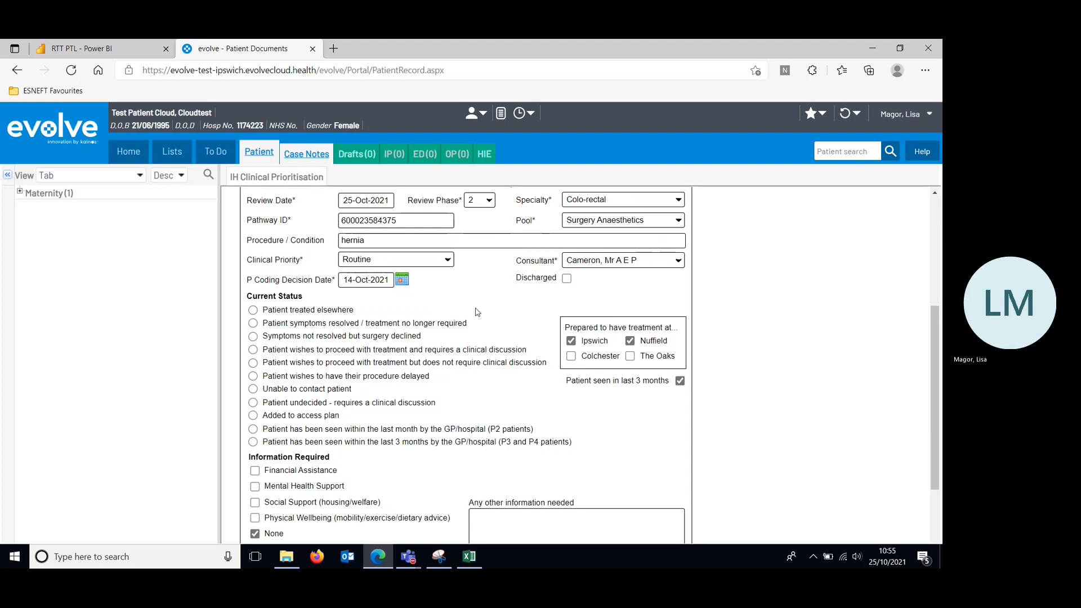
Set the current status to seen within the last month by the GP/hospital (P2 patients) and start editing the other information needed.
scroll(485, 371, "down", 2)
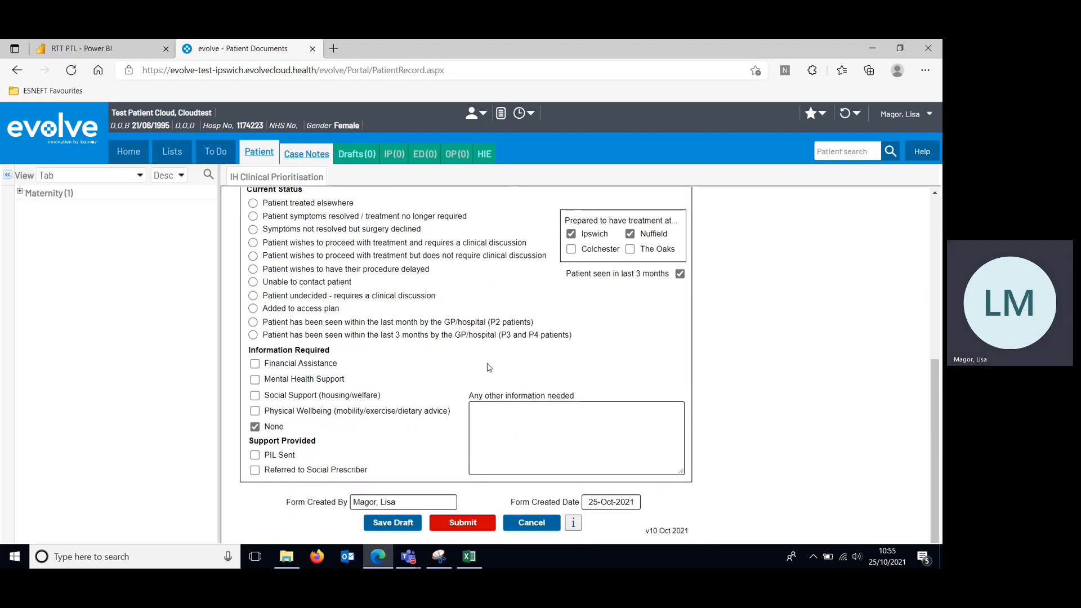
scroll(489, 367, "up", 1)
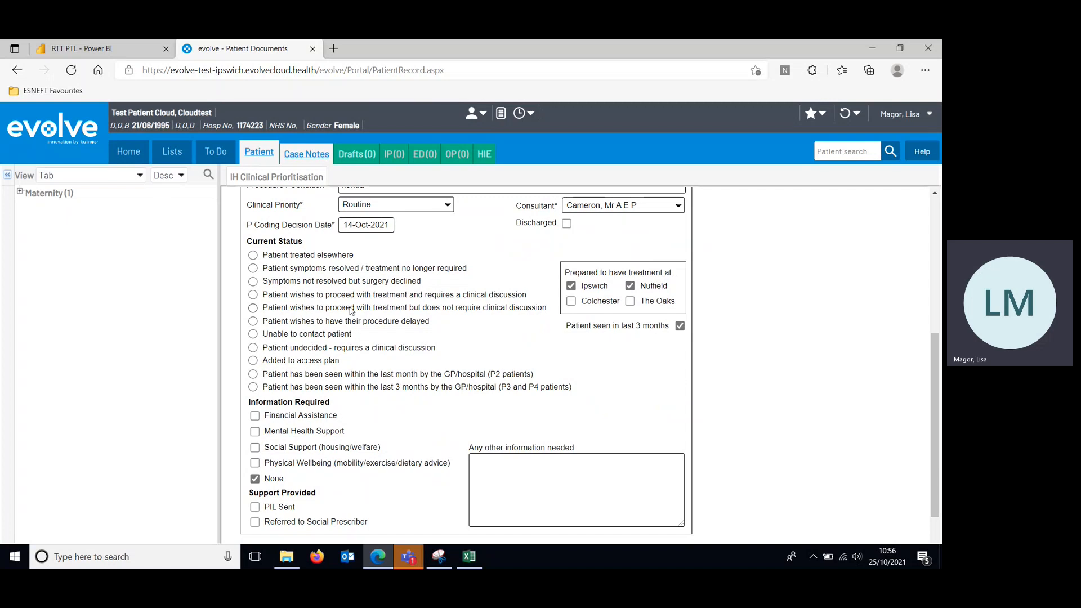
left_click(383, 295)
left_click(253, 374)
left_click(505, 481)
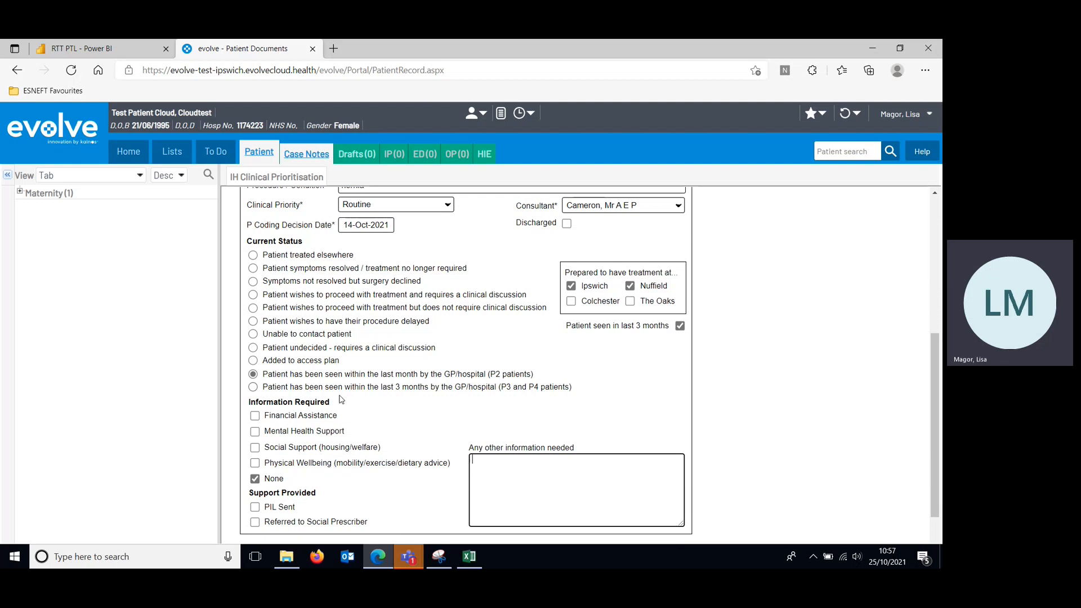
Set the current status to seen within the last 3 months (P3 and P4 patients) and mark Financial Assistance, Mental Health Support and Social Support as required.
left_click(253, 388)
left_click(530, 474)
left_click(255, 417)
left_click(254, 431)
left_click(255, 448)
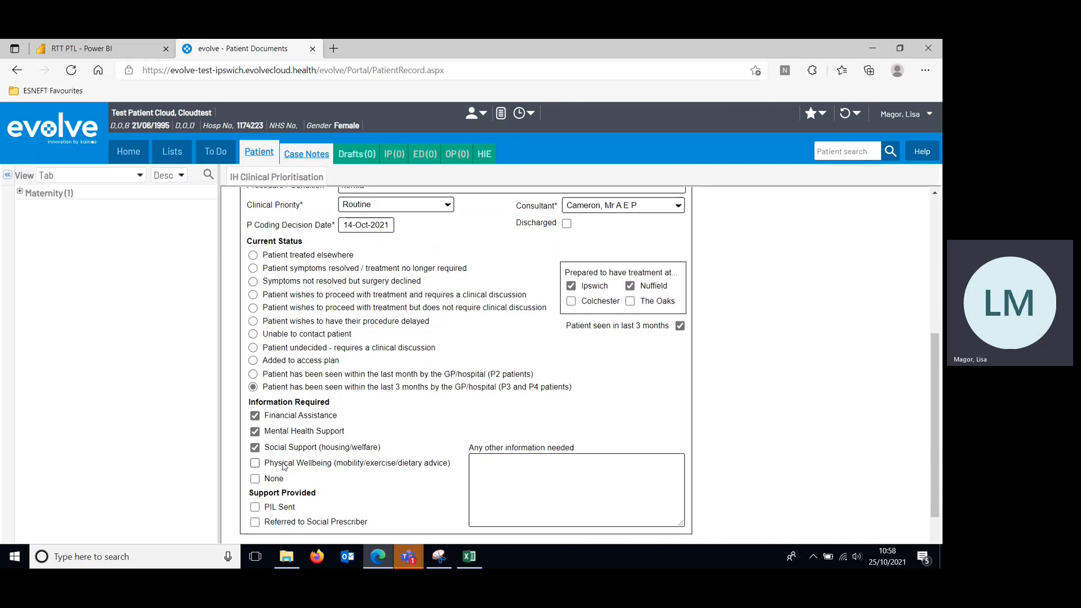
Change the current status to Patient undecided - requires a clinical discussion.
scroll(288, 460, "down", 1)
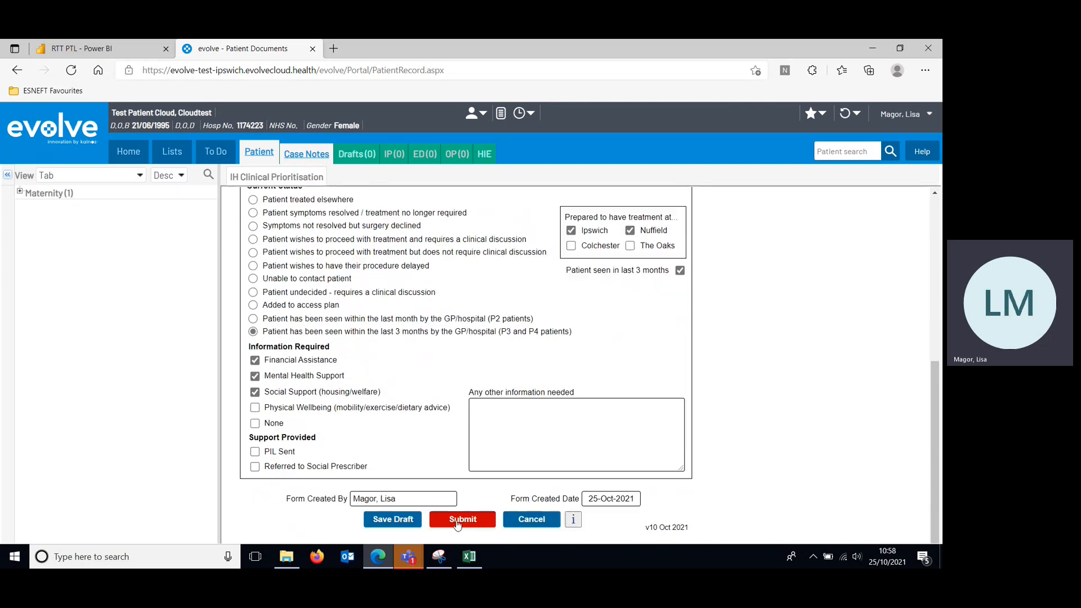
left_click(253, 318)
left_click(253, 291)
scroll(350, 304, "up", 1)
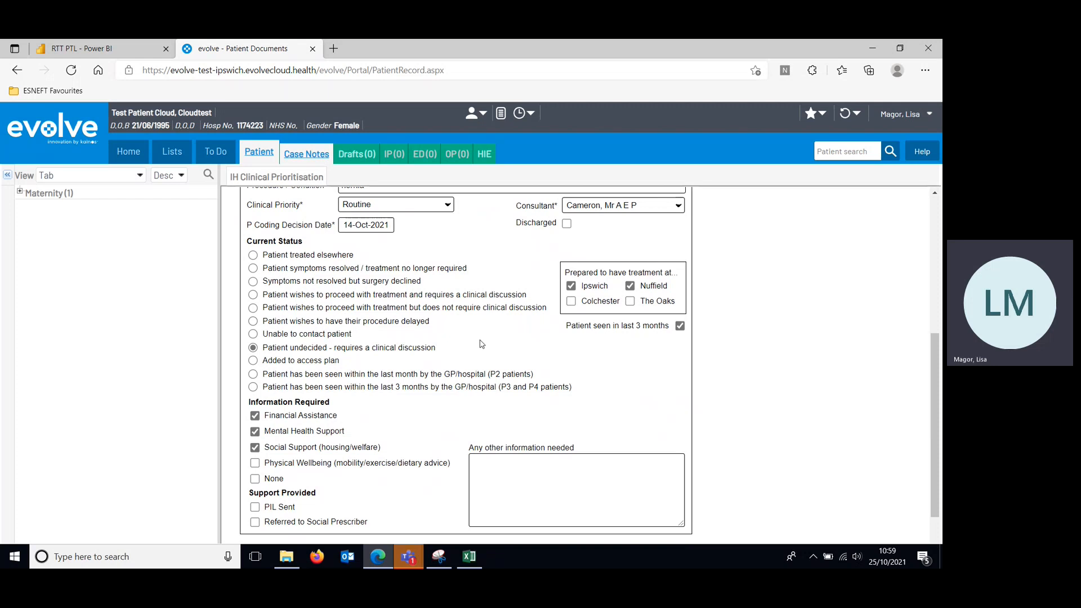
Set the current status to Added to access plan with National Clinical Prioritisation group P4 (> 3 months. Delay 3 months possible).
left_click(253, 361)
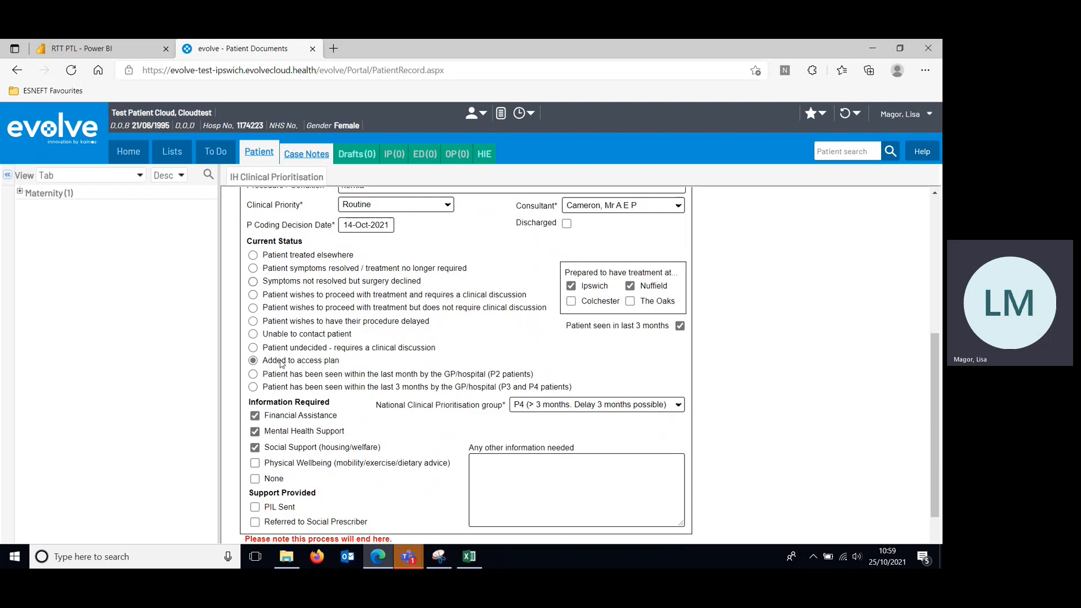
left_click(682, 405)
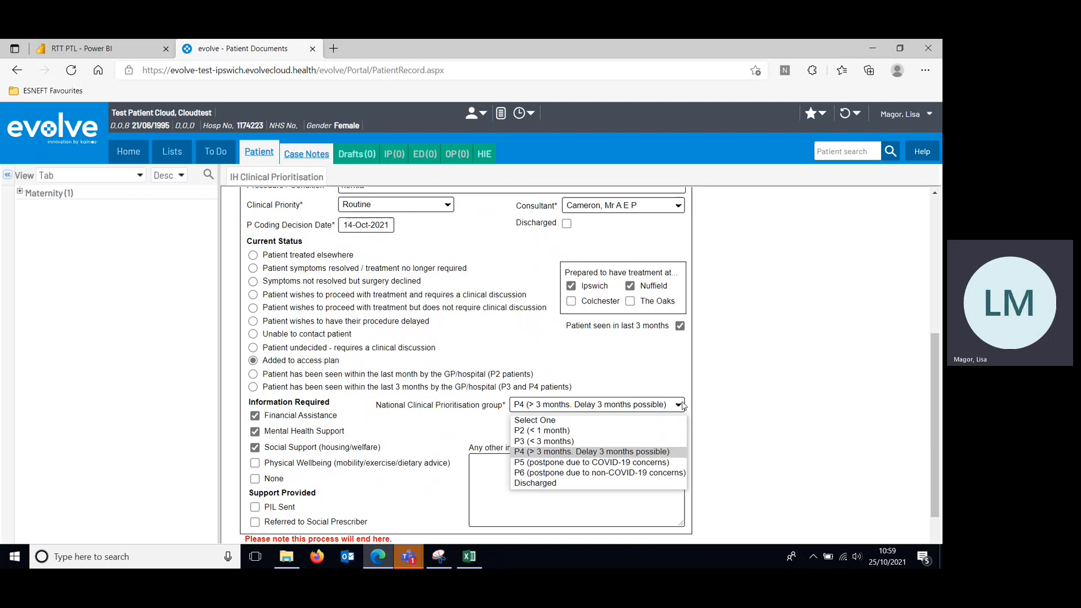
left_click(554, 454)
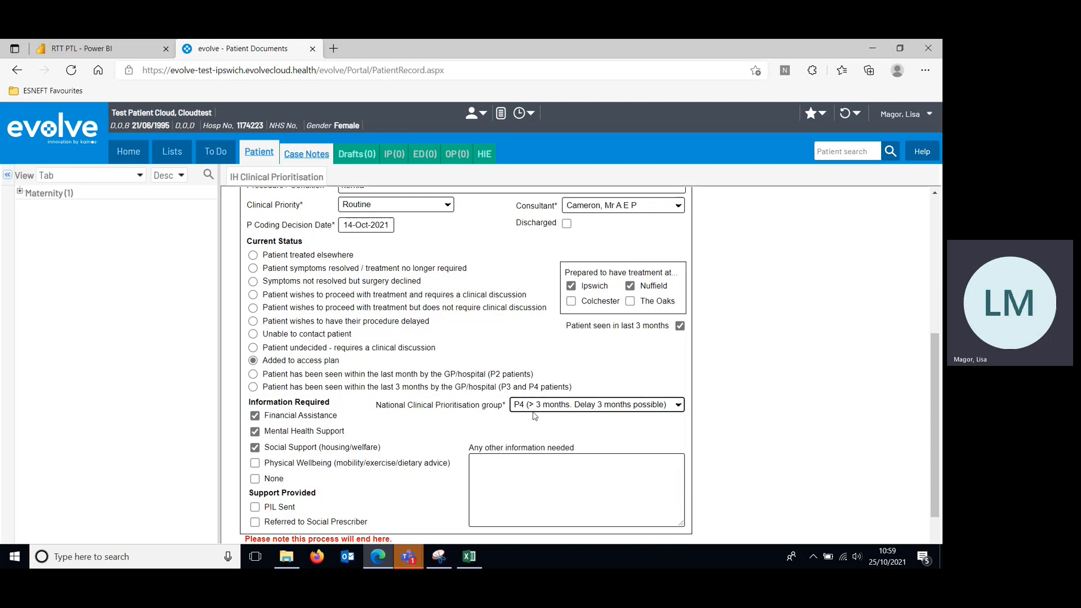
scroll(503, 462, "down", 1)
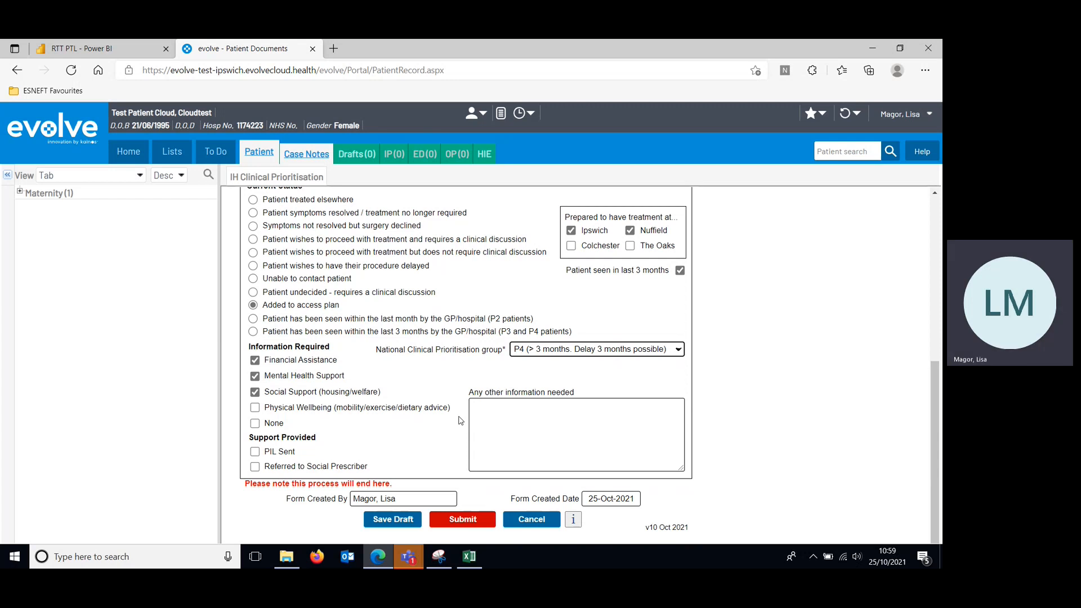
scroll(461, 420, "up", 4)
scroll(460, 420, "up", 2)
scroll(448, 309, "down", 2)
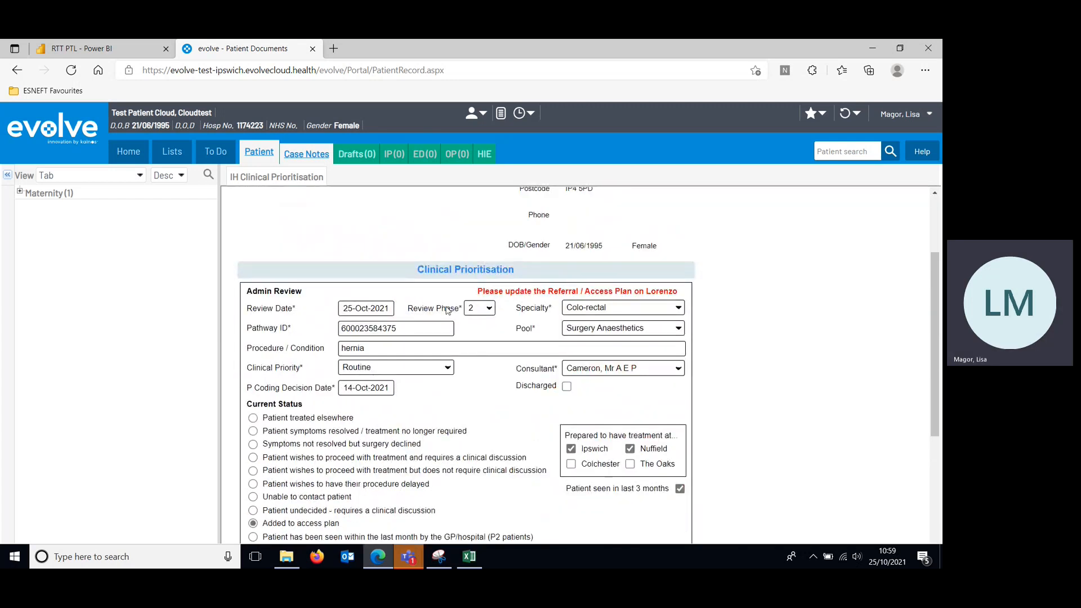